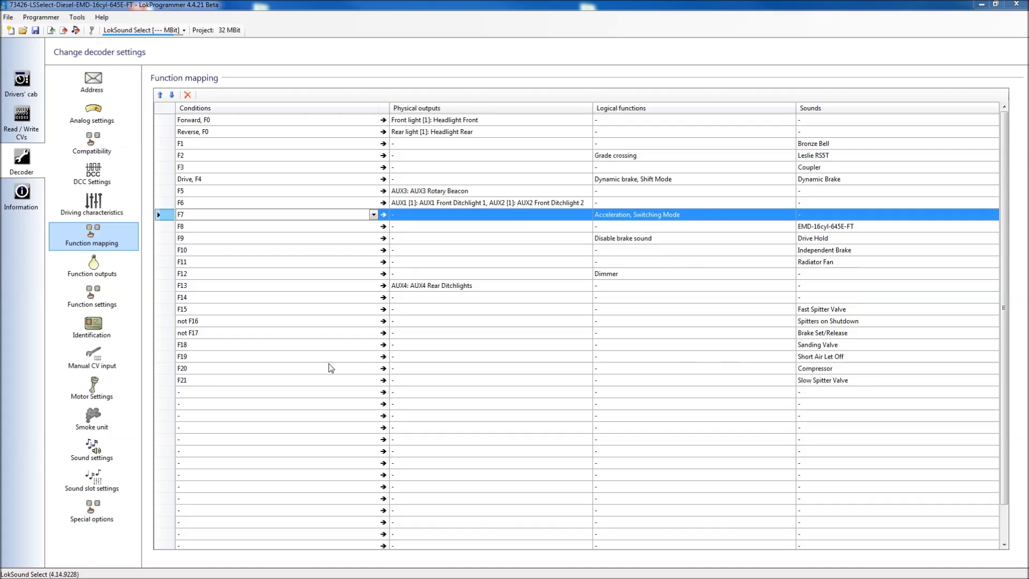
# - Review the decoder's motor settings and driving characteristics, and return to the function mapping table
pyautogui.click(106, 390)
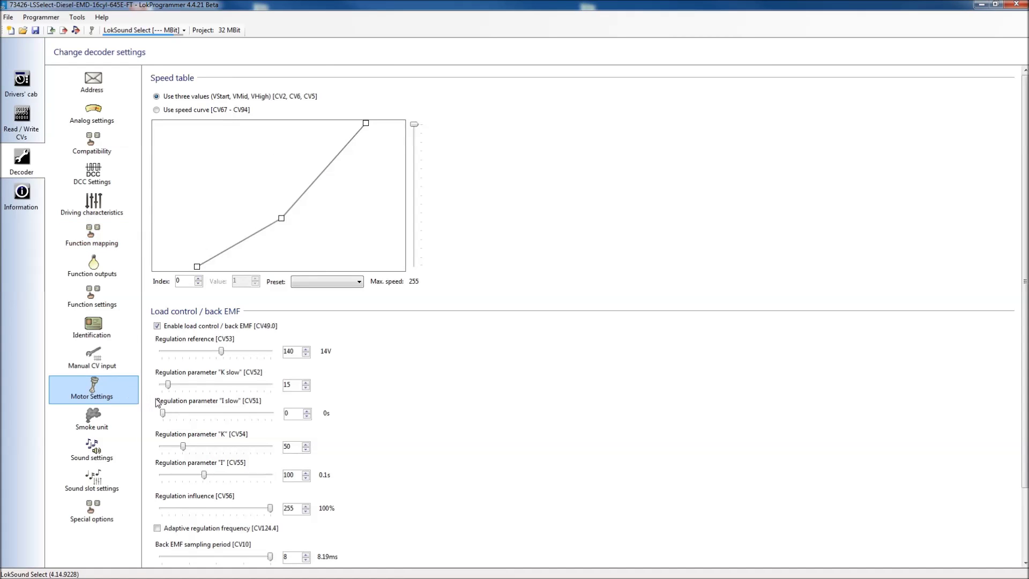
pyautogui.click(109, 209)
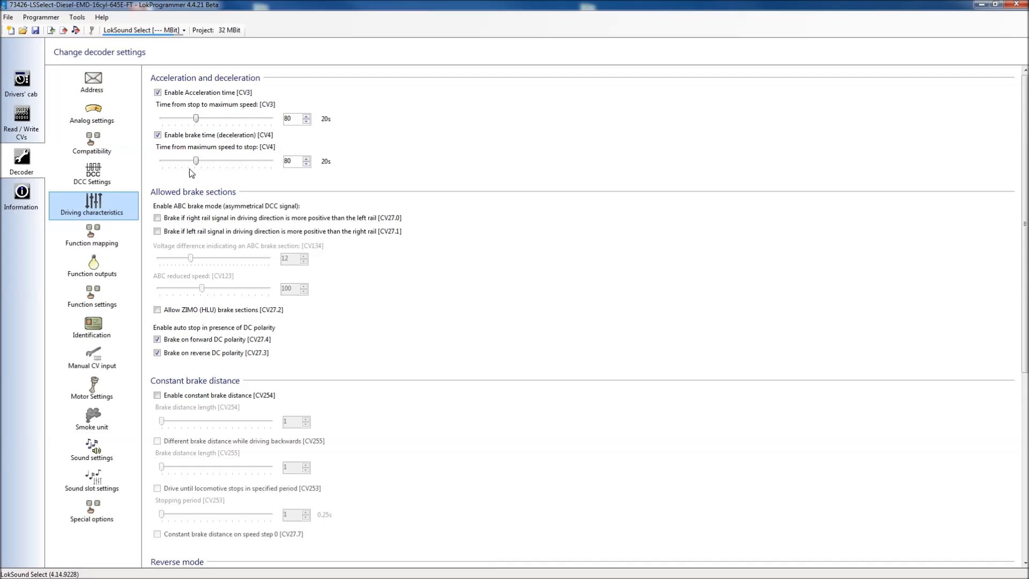
pyautogui.click(110, 240)
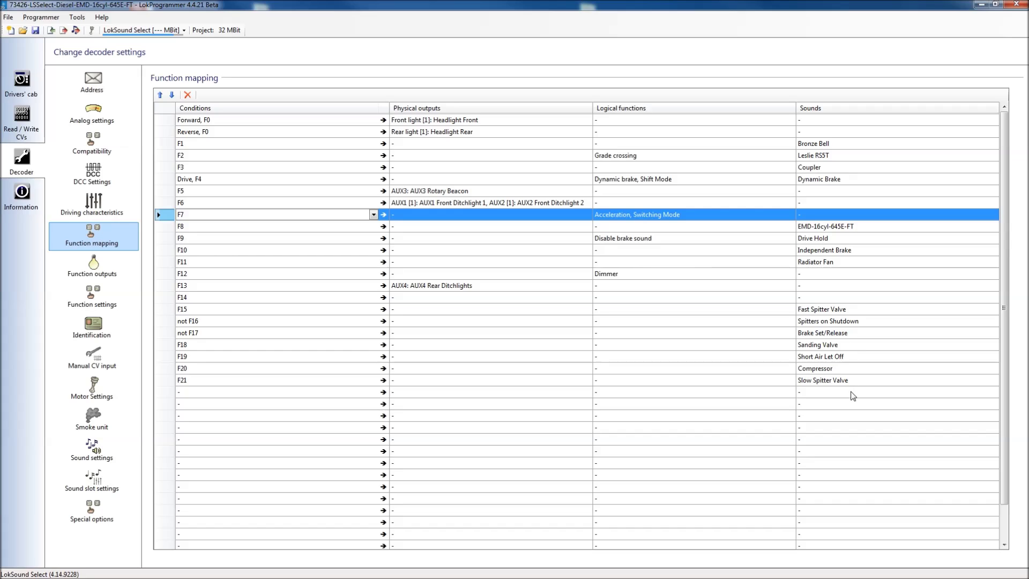
# - Assign the Coast sound (sound slot 21) to the first empty function mapping row below F21
pyautogui.click(993, 396)
pyautogui.click(994, 393)
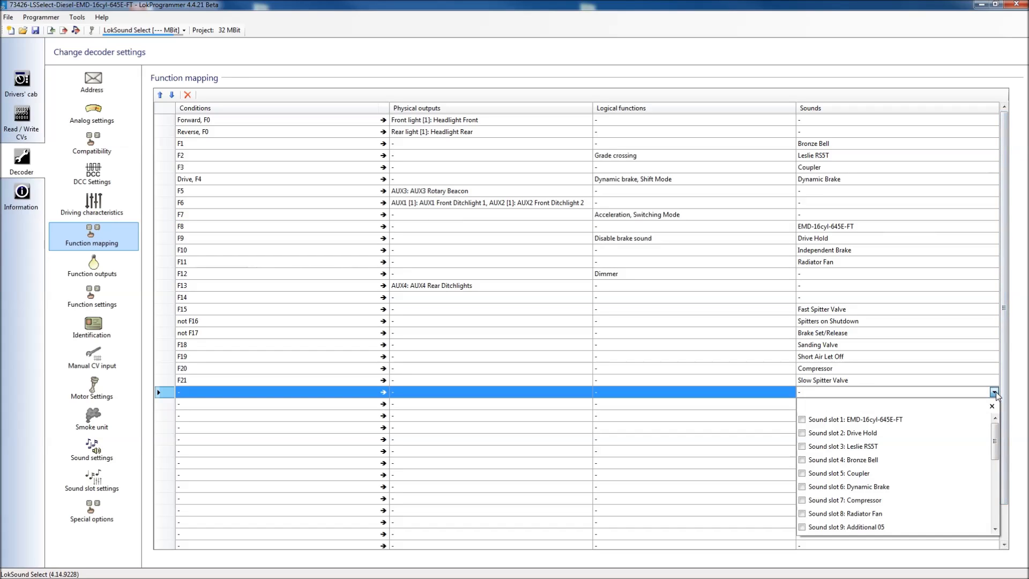
pyautogui.moveTo(996, 435); pyautogui.dragTo(995, 499)
pyautogui.click(802, 486)
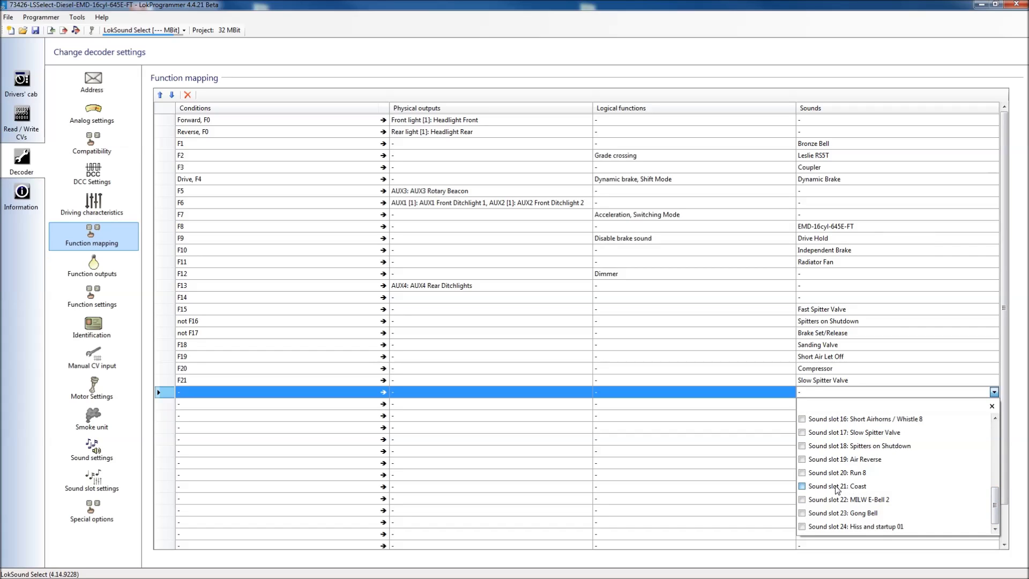
pyautogui.click(991, 405)
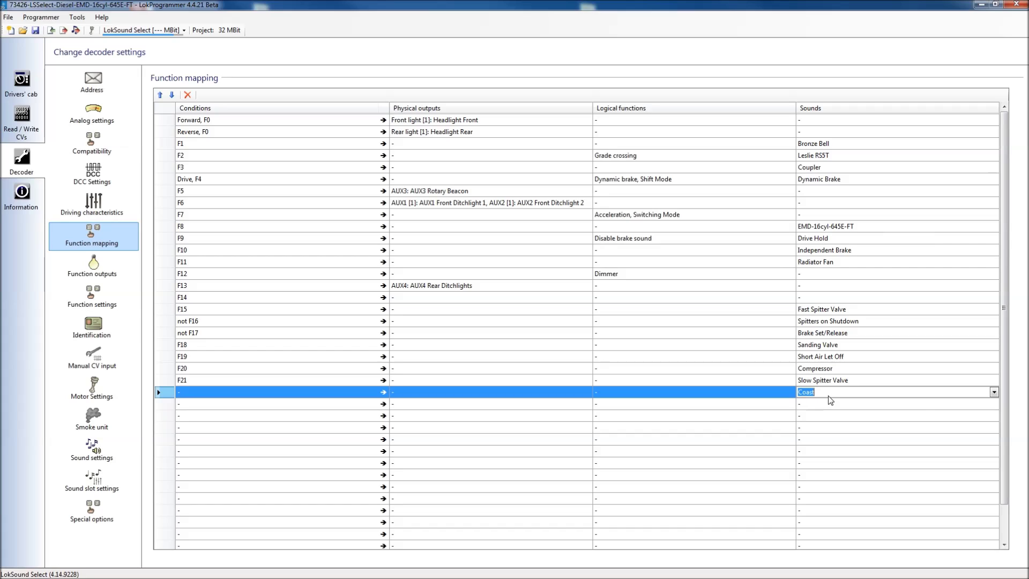
pyautogui.click(813, 401)
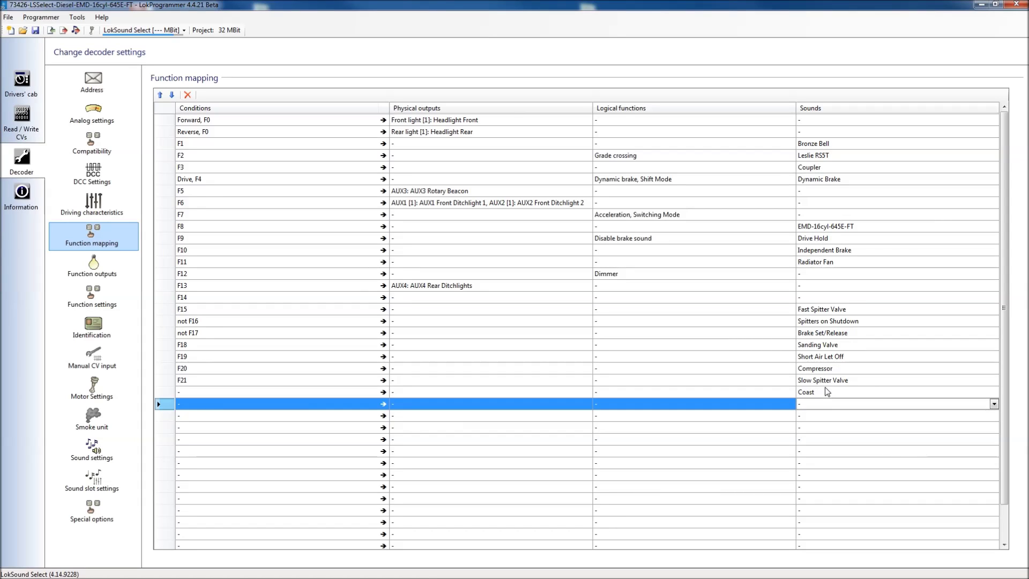
# - Assign the Run 8 sound (sound slot 20) to the mapping row directly below the Coast row
pyautogui.click(994, 404)
pyautogui.moveTo(994, 452); pyautogui.dragTo(994, 512)
pyautogui.click(801, 496)
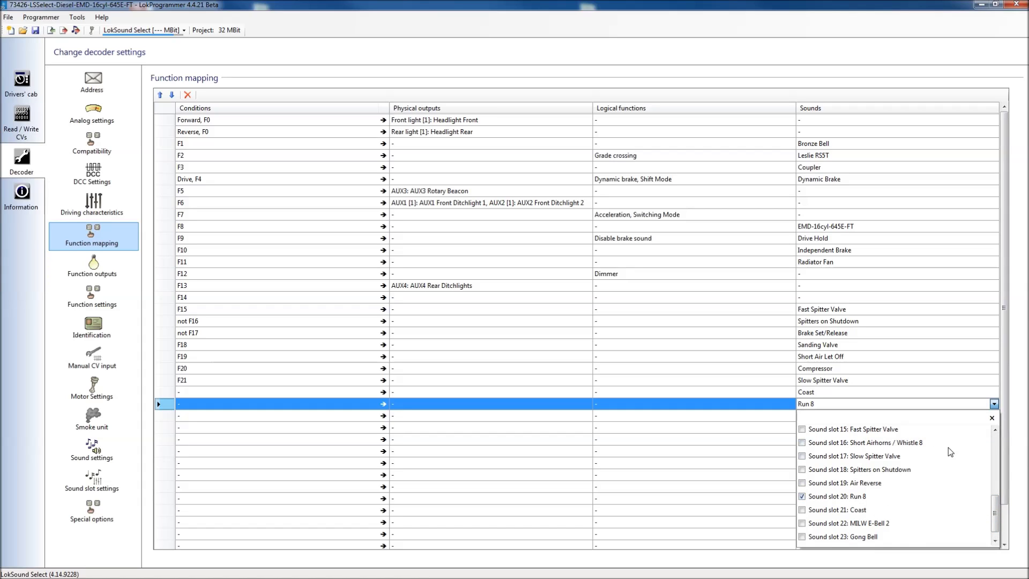
pyautogui.click(991, 418)
pyautogui.click(831, 416)
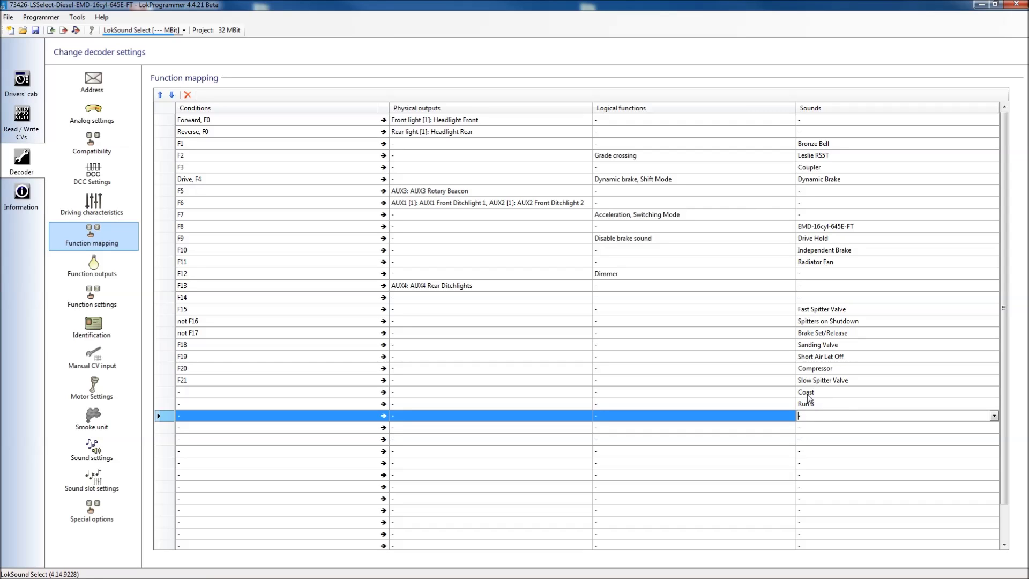
# - Clear the Run 8 and Coast sounds from the two extra mapping rows below F21
pyautogui.click(994, 406)
pyautogui.click(995, 404)
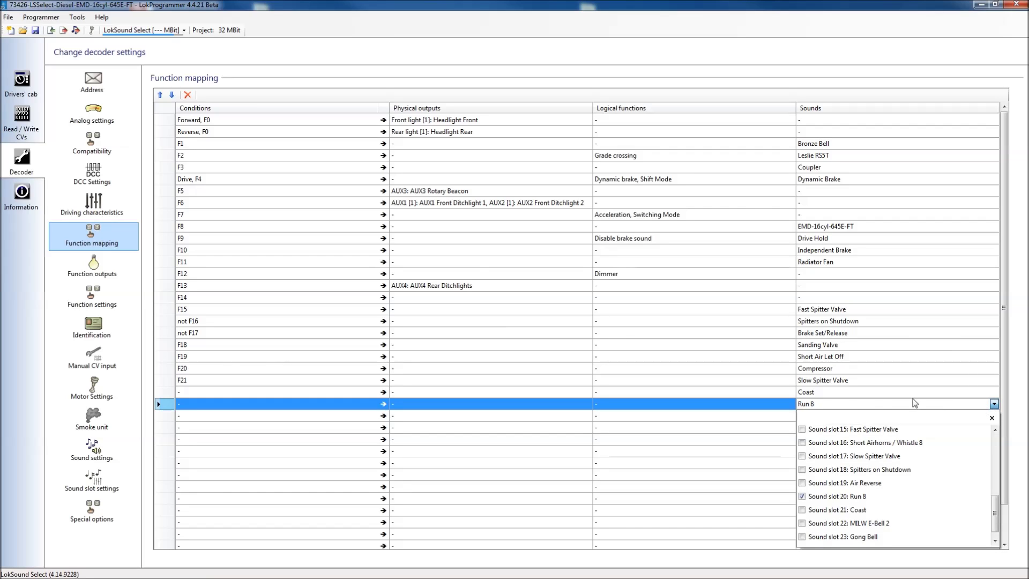
pyautogui.click(885, 403)
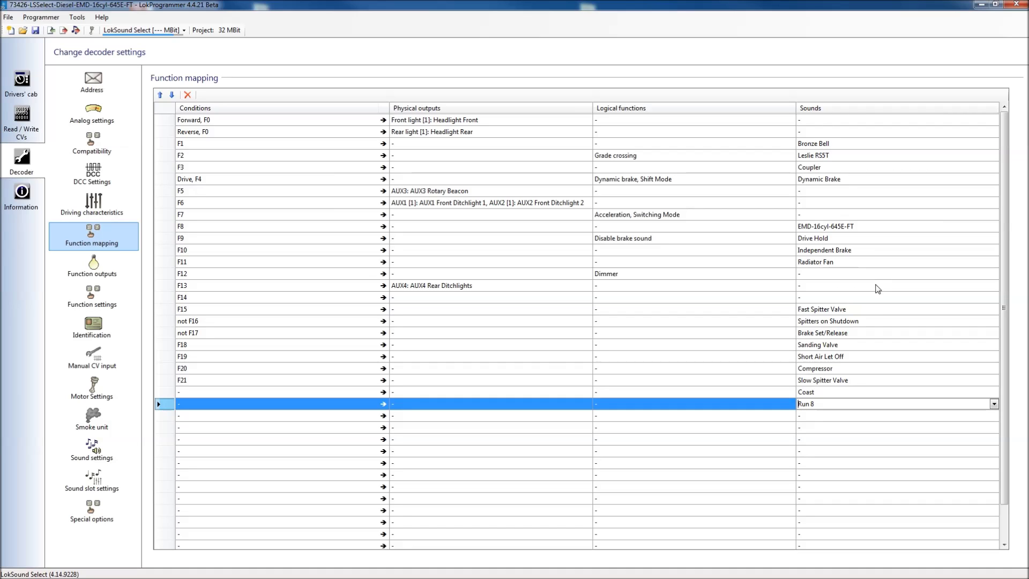
pyautogui.click(995, 404)
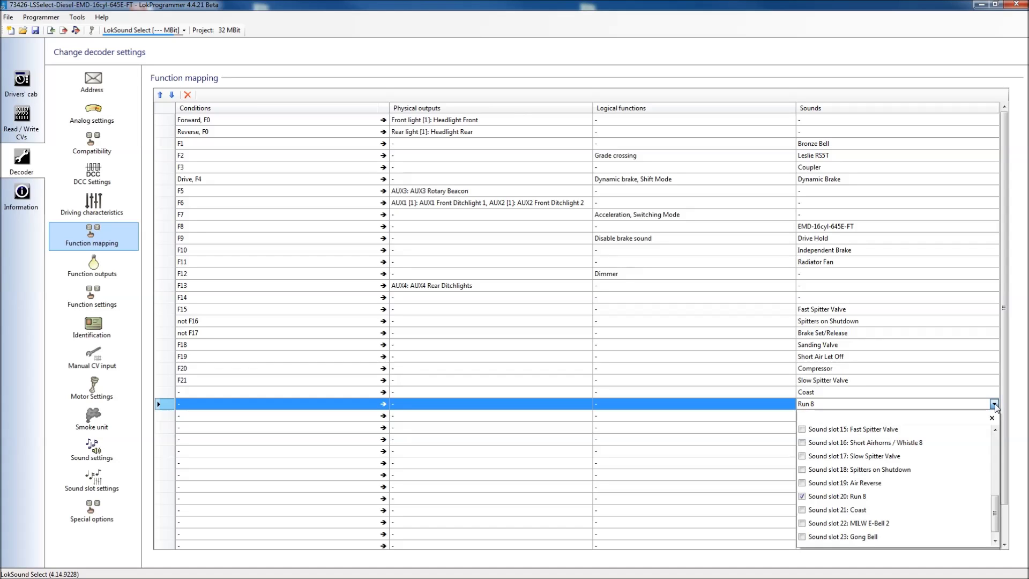
pyautogui.click(802, 496)
pyautogui.click(995, 404)
pyautogui.click(995, 392)
pyautogui.click(862, 488)
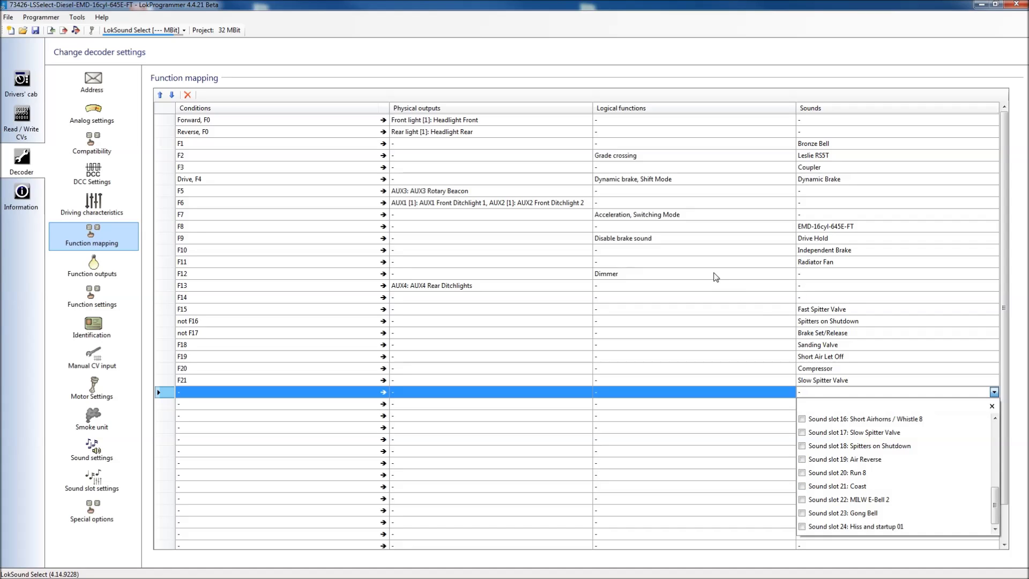
# - Remove Shift Mode from the logical functions of the Drive, F4 row, keeping Dynamic brake selected
pyautogui.click(728, 192)
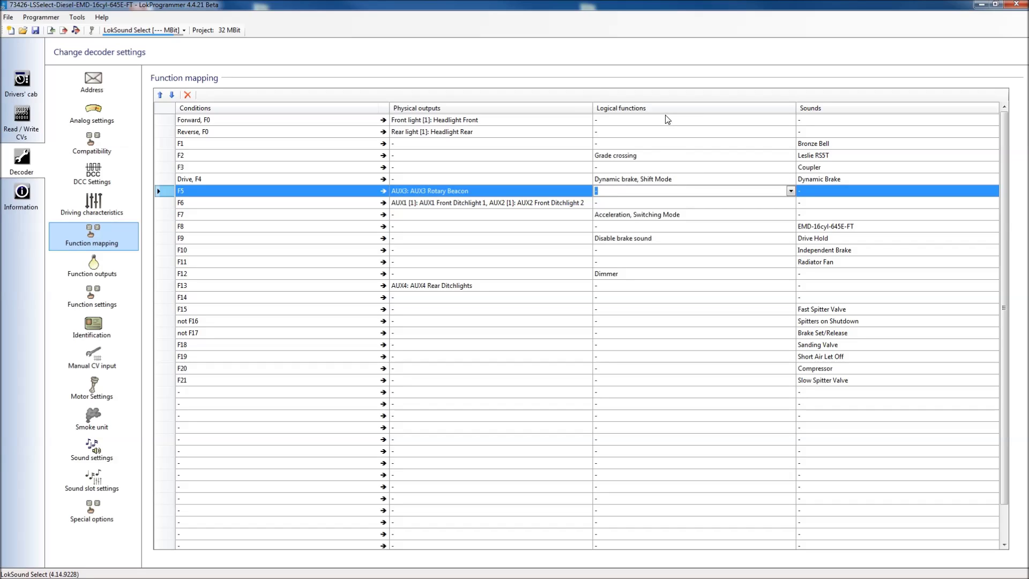
pyautogui.click(674, 183)
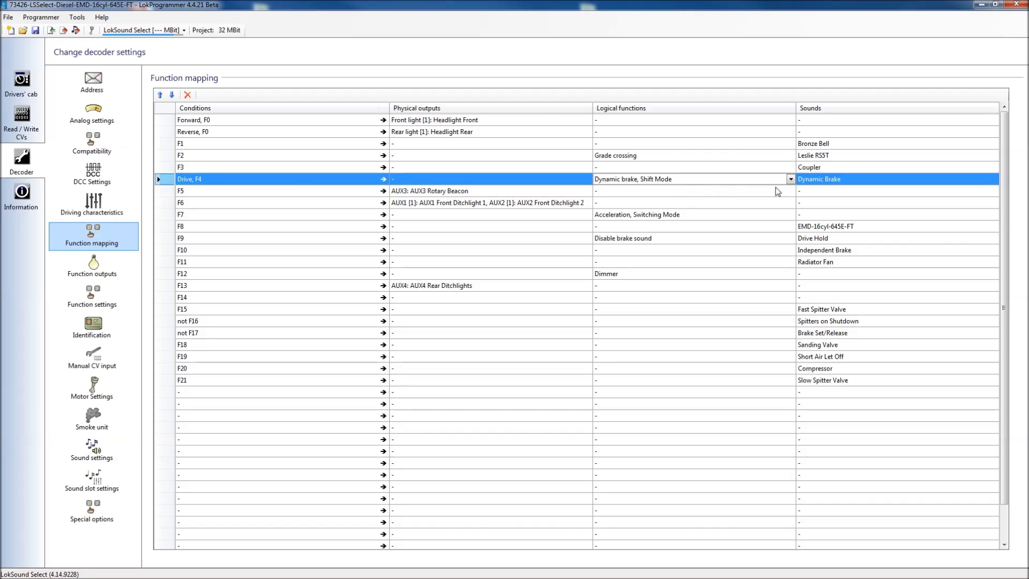
pyautogui.click(790, 179)
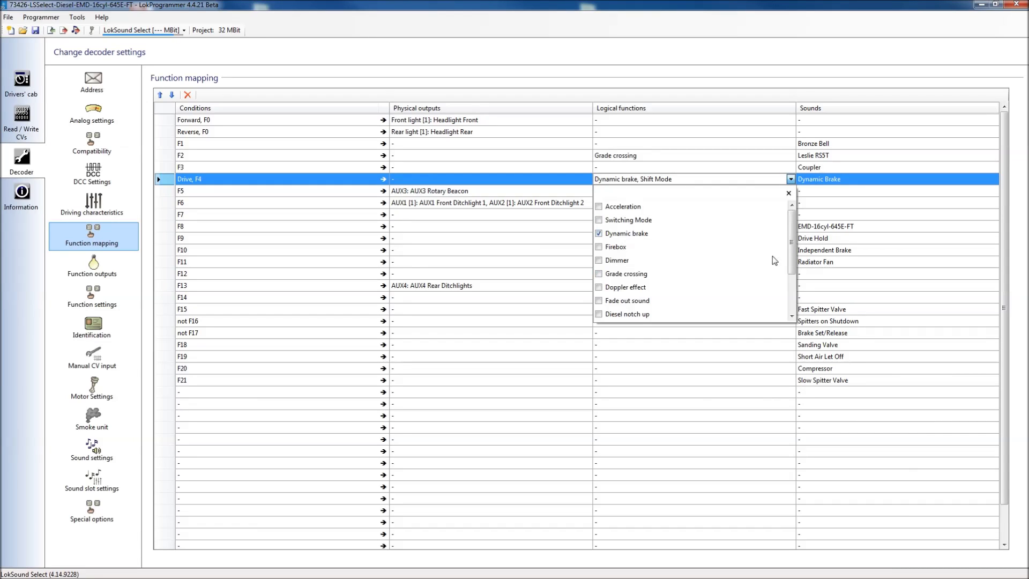
pyautogui.scroll(-2, 774, 257)
pyautogui.click(620, 289)
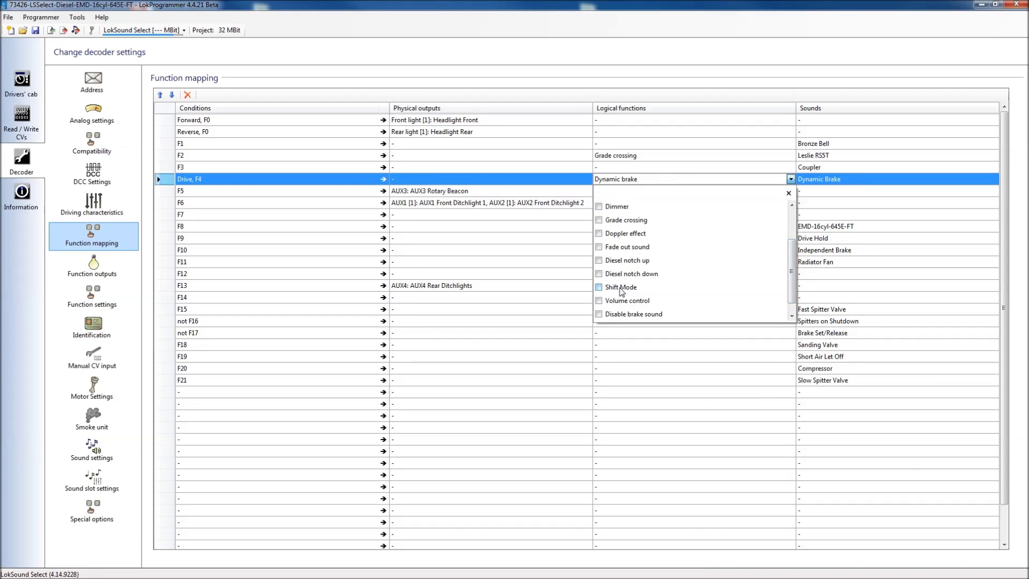
pyautogui.click(788, 193)
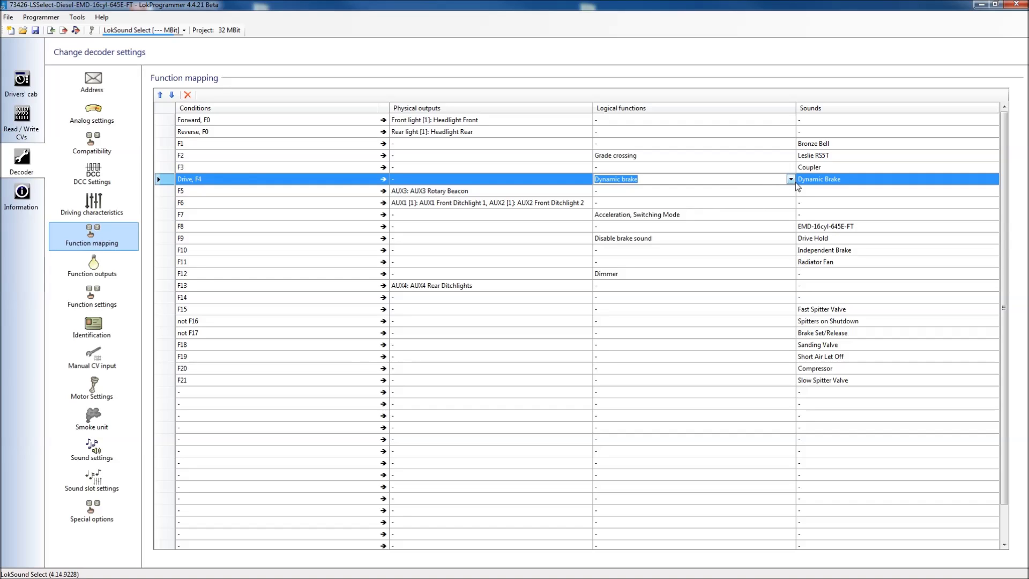
# - Replace the Dynamic Brake sound in the Drive, F4 row with Coast (sound slot 21)
pyautogui.click(938, 180)
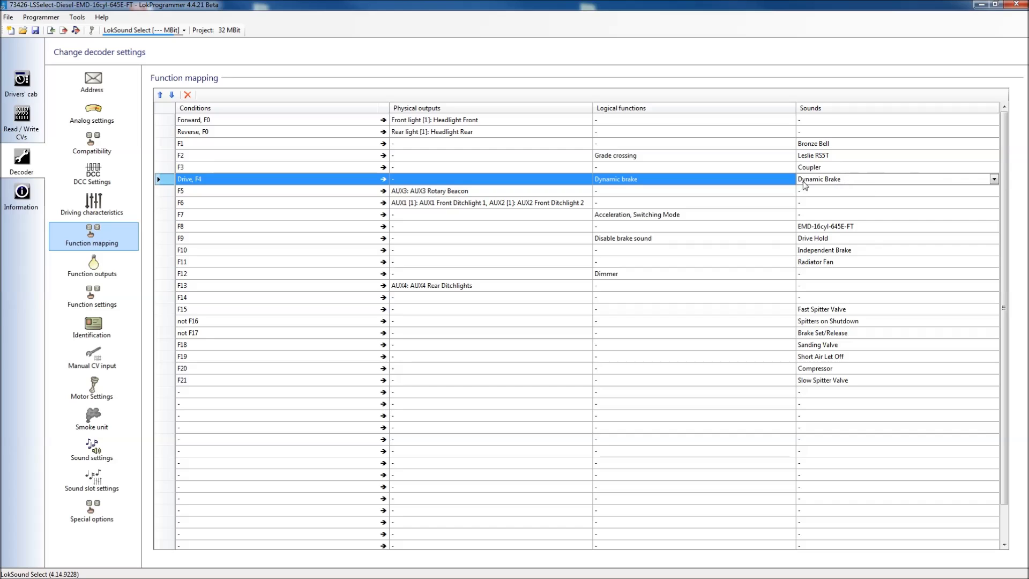
pyautogui.click(994, 179)
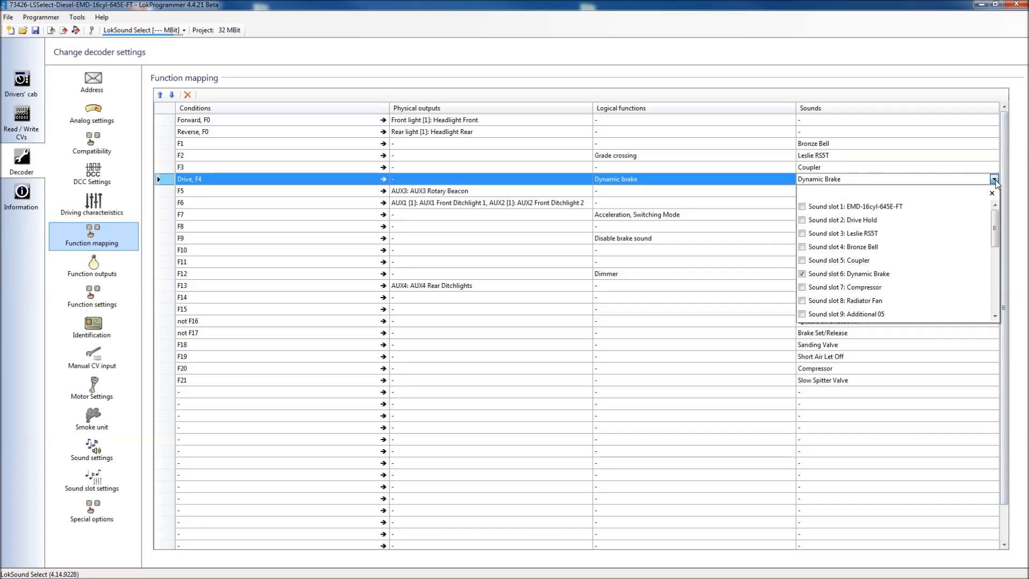
pyautogui.click(867, 275)
pyautogui.moveTo(995, 230); pyautogui.dragTo(990, 289)
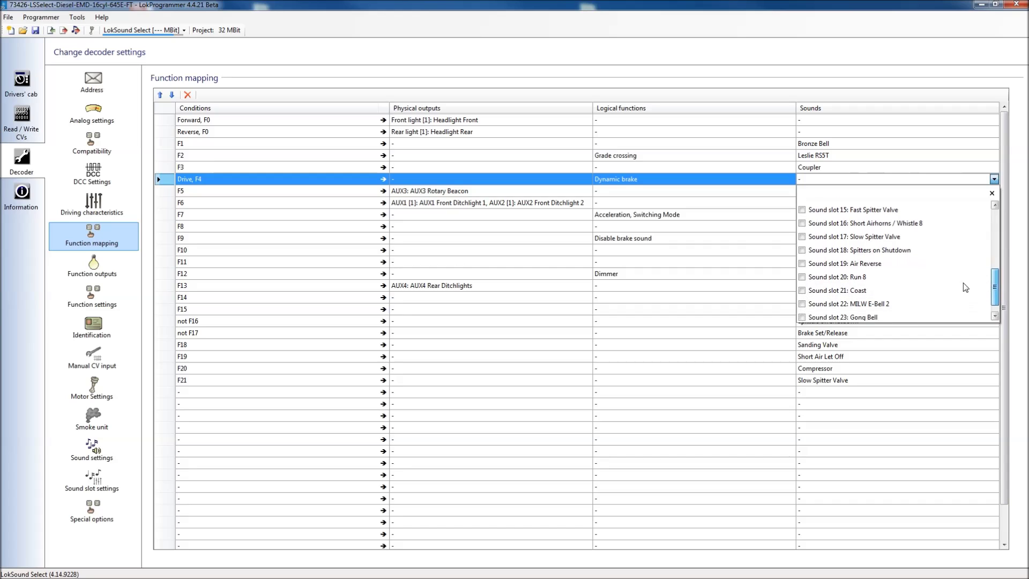
pyautogui.click(857, 290)
pyautogui.click(992, 193)
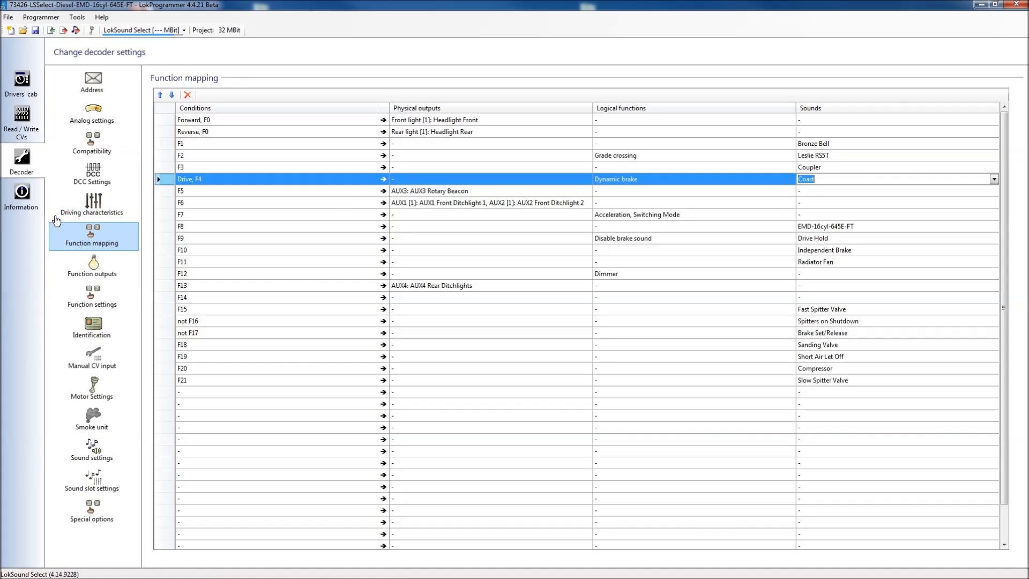
# - Look through the locomotive description in the general project information, including its list of CV48 horn values
pyautogui.click(21, 194)
pyautogui.click(94, 119)
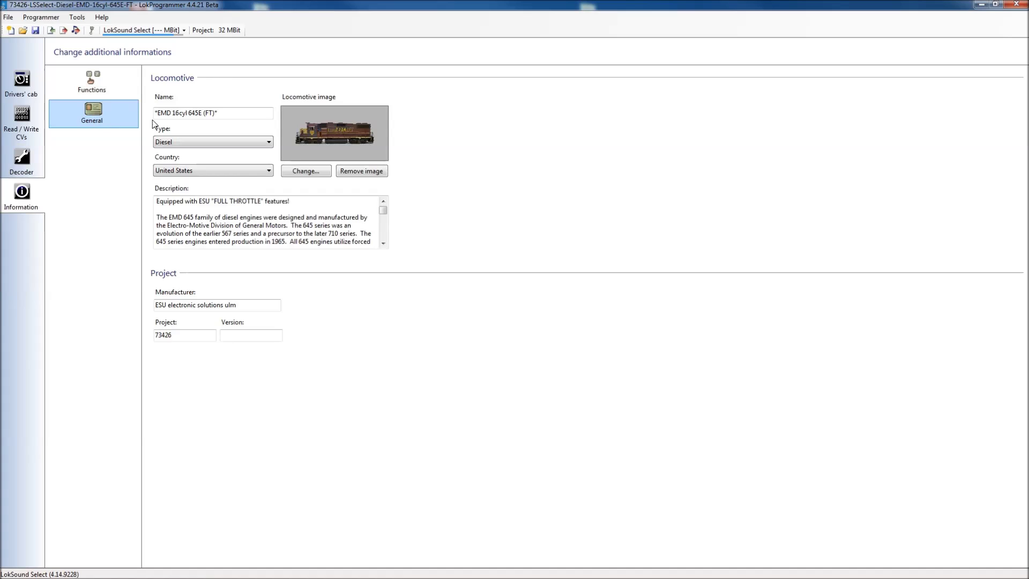
pyautogui.moveTo(383, 207); pyautogui.dragTo(385, 228)
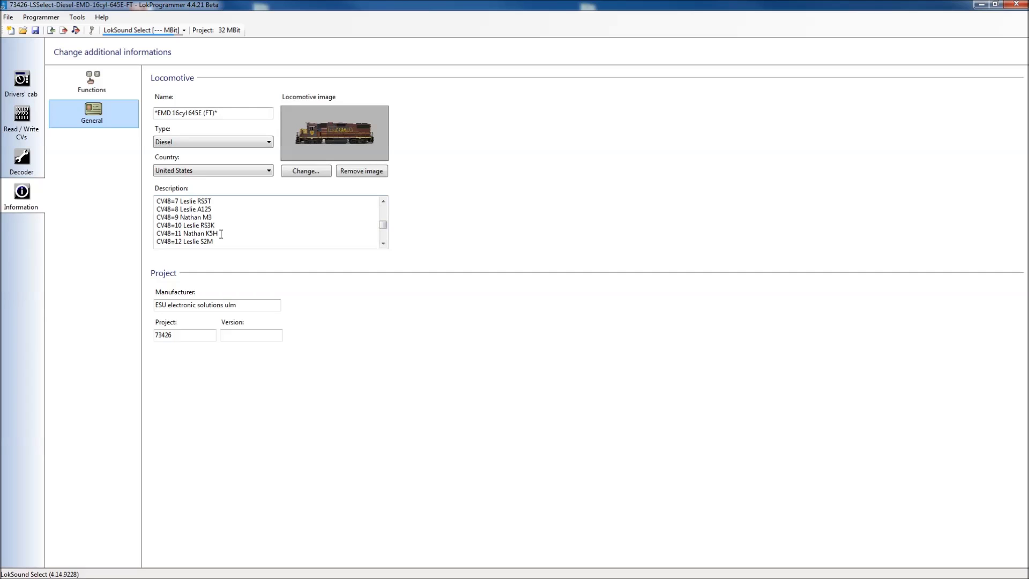
pyautogui.moveTo(383, 224); pyautogui.dragTo(384, 205)
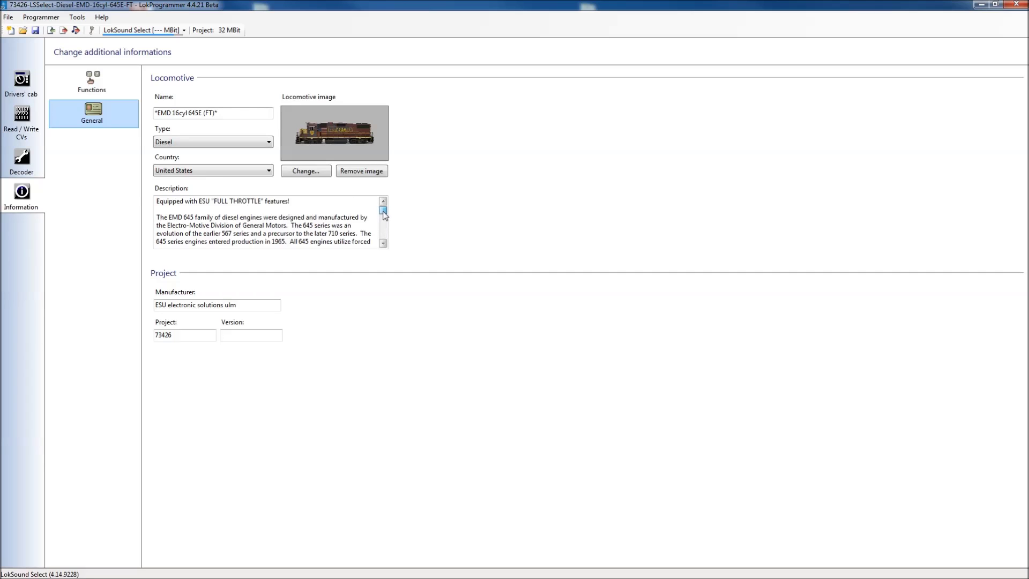
# - Examine the sound configuration number (CV48) in the decoder's sound settings
pyautogui.click(16, 172)
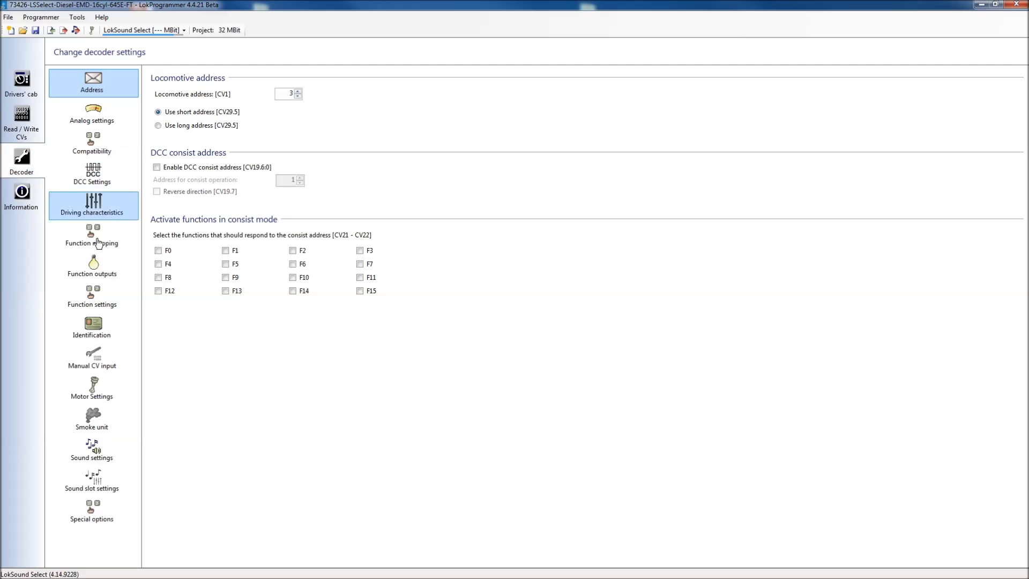
pyautogui.click(99, 452)
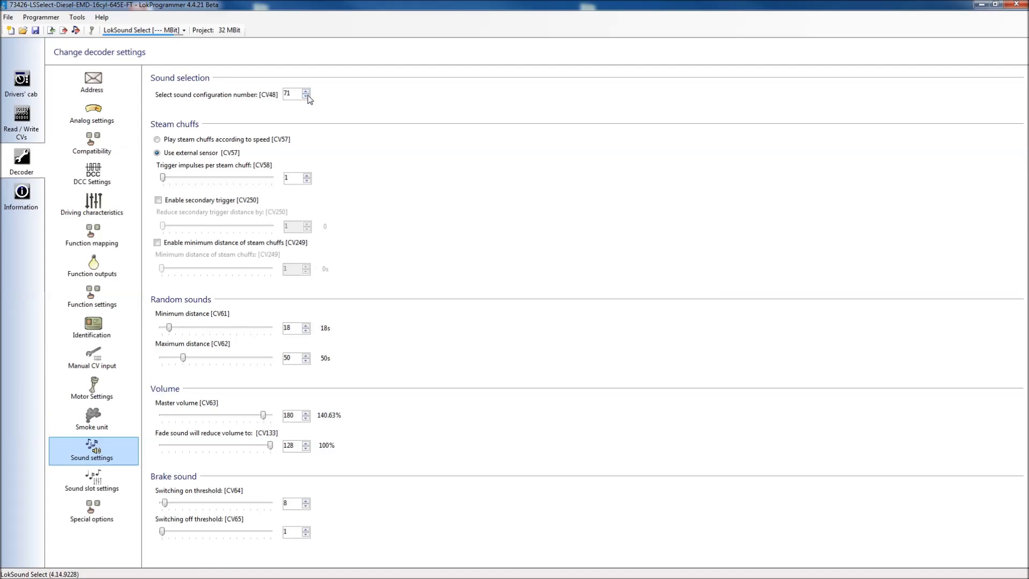
pyautogui.scroll(-1, 298, 95)
# - Read the locomotive description's CV48 values for the prime movers and horns, down to the bells section and back to the horn list
pyautogui.click(22, 192)
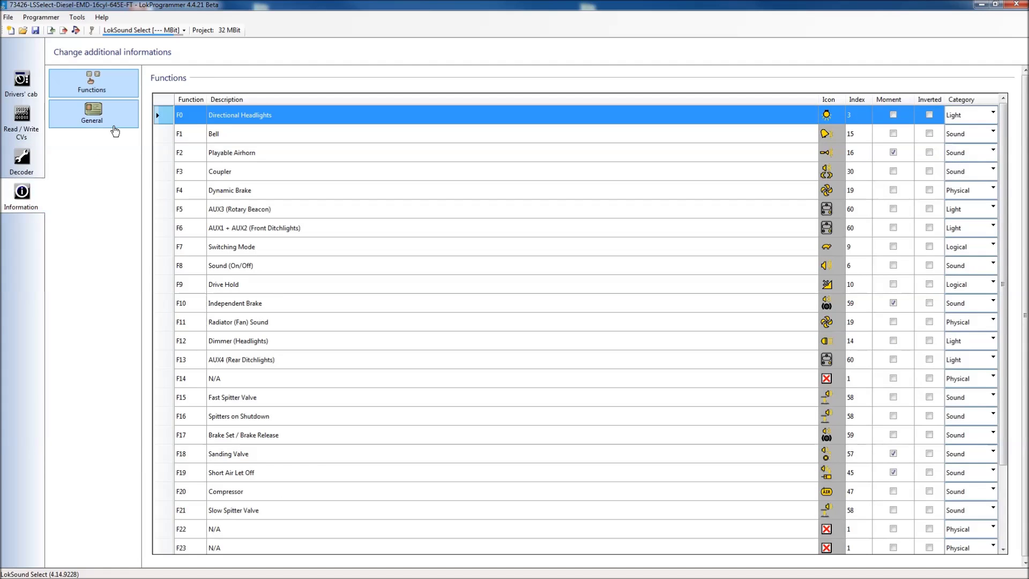
pyautogui.click(104, 121)
pyautogui.click(383, 244)
pyautogui.click(382, 243)
pyautogui.click(383, 243)
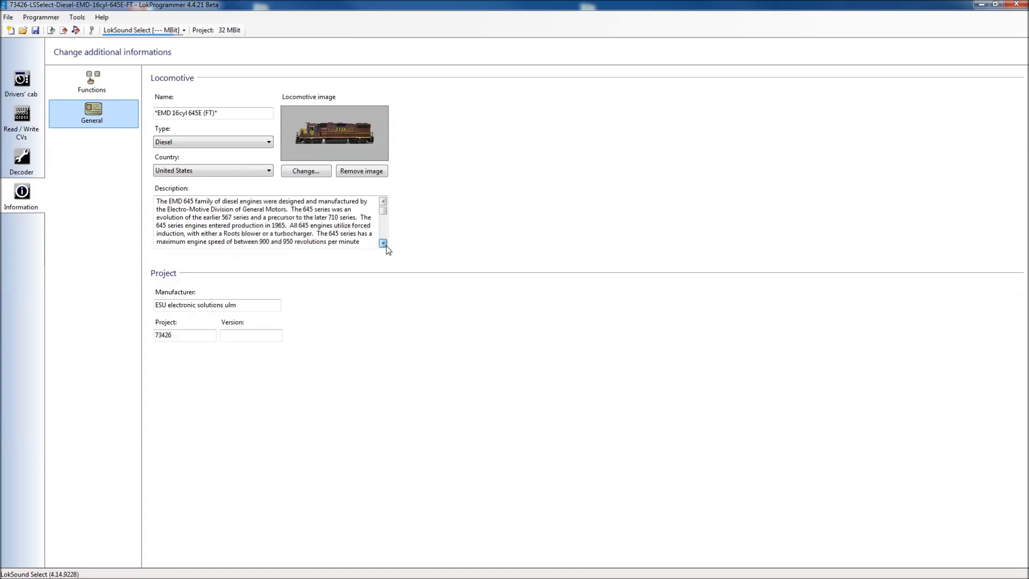
pyautogui.click(382, 244)
pyautogui.click(382, 243)
pyautogui.click(383, 243)
pyautogui.click(383, 243)
pyautogui.click(382, 243)
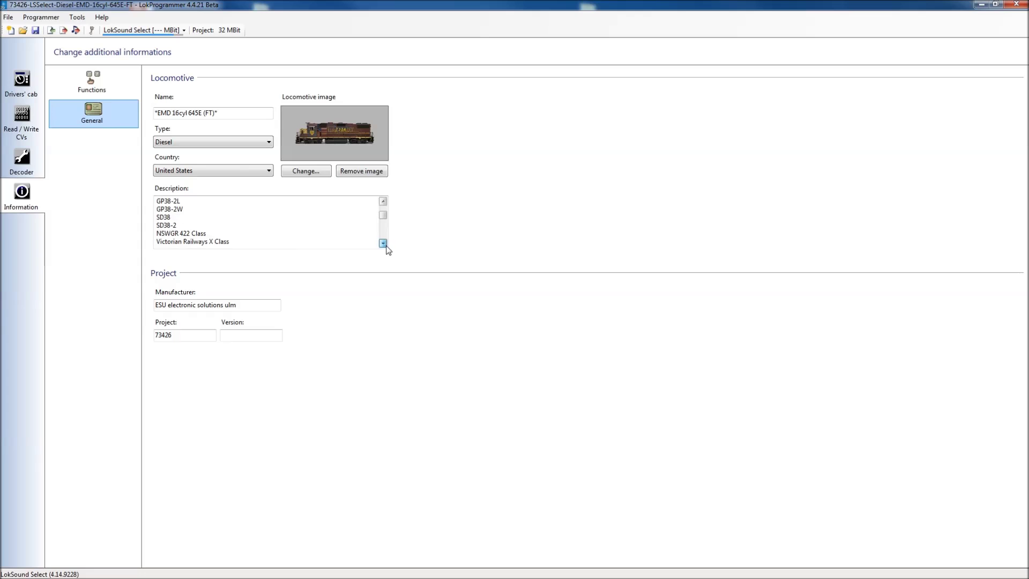
pyautogui.click(383, 243)
pyautogui.click(383, 243)
pyautogui.click(382, 243)
pyautogui.click(382, 243)
pyautogui.click(383, 244)
pyautogui.click(383, 244)
pyautogui.click(383, 244)
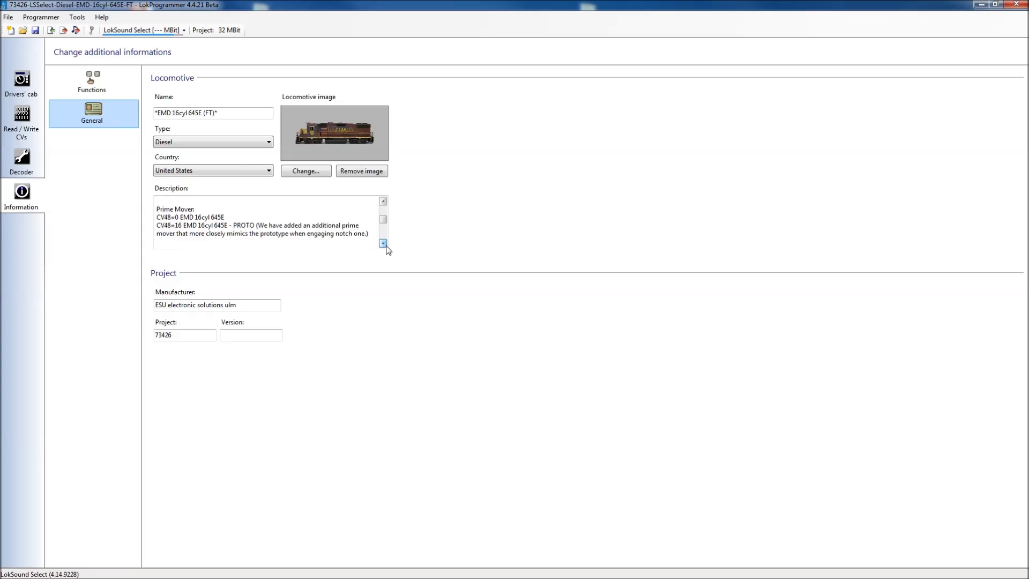
pyautogui.click(383, 244)
pyautogui.click(382, 243)
pyautogui.click(383, 244)
pyautogui.click(382, 243)
pyautogui.click(383, 243)
pyautogui.click(383, 243)
pyautogui.click(382, 243)
pyautogui.click(383, 243)
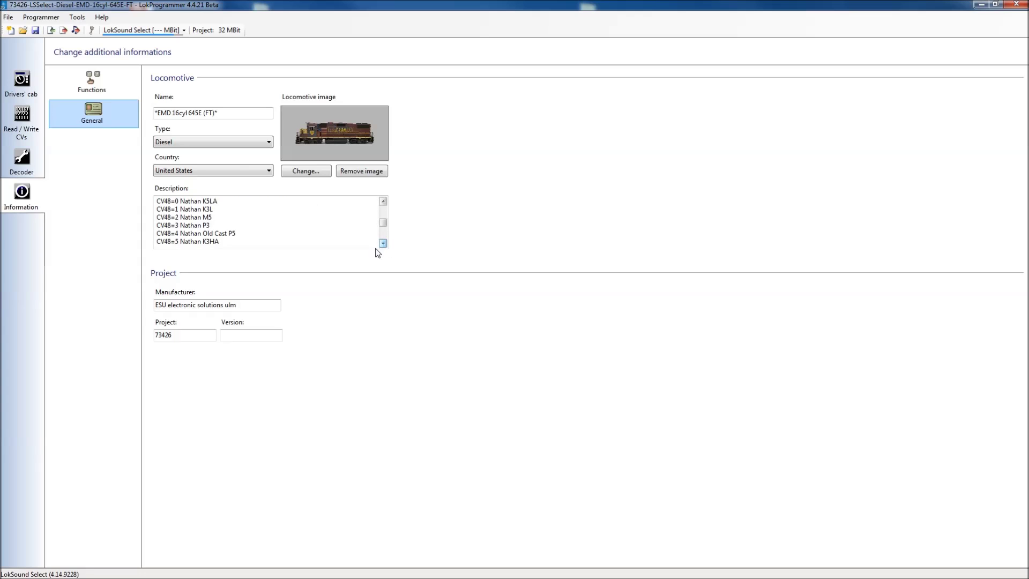
pyautogui.click(383, 243)
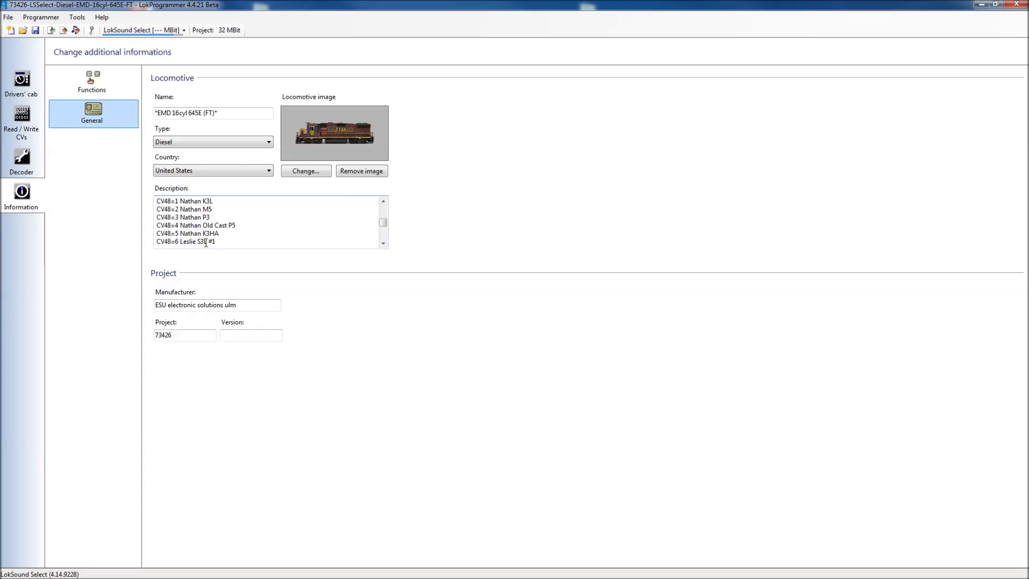
pyautogui.click(383, 243)
pyautogui.click(383, 243)
pyautogui.click(383, 244)
pyautogui.click(382, 244)
pyautogui.click(383, 243)
pyautogui.click(383, 244)
pyautogui.click(383, 243)
pyautogui.click(382, 243)
pyautogui.click(383, 244)
pyautogui.click(382, 243)
pyautogui.click(383, 243)
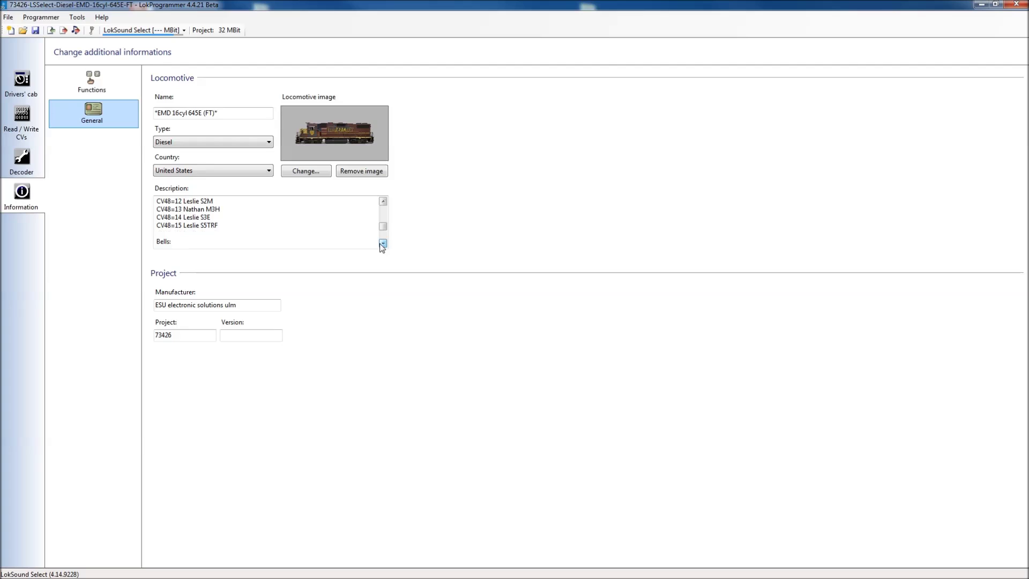
pyautogui.moveTo(382, 231); pyautogui.dragTo(383, 228)
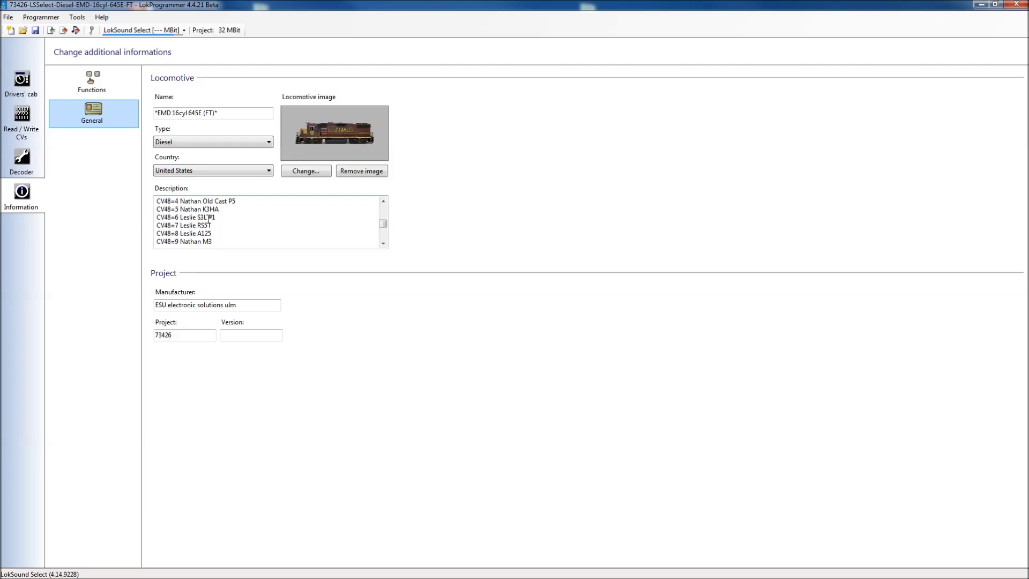
# - Check the F2 horn in the function mapping and change the sound configuration number (CV48) to select the Leslie RS5T horn
pyautogui.click(23, 161)
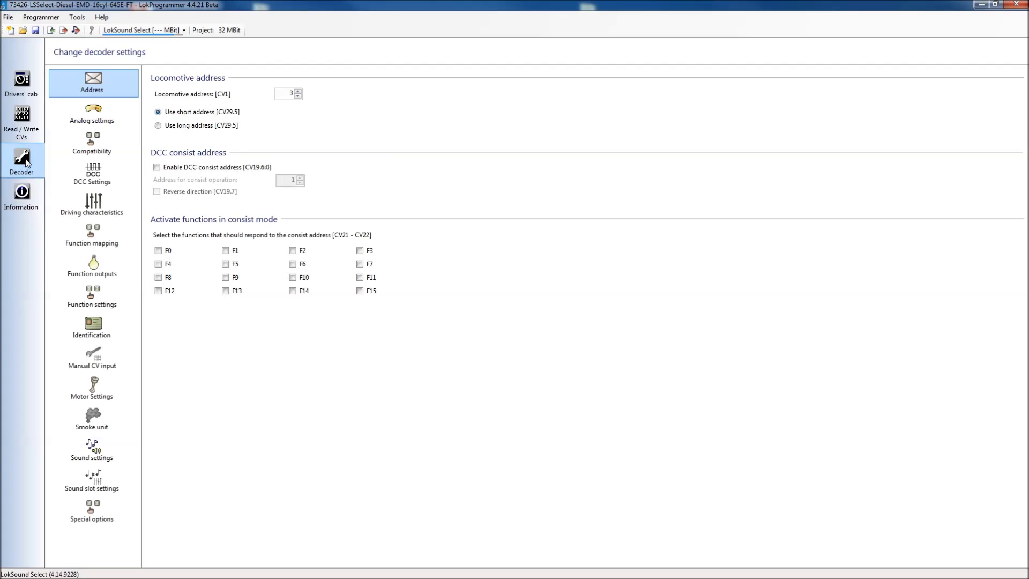
pyautogui.click(110, 247)
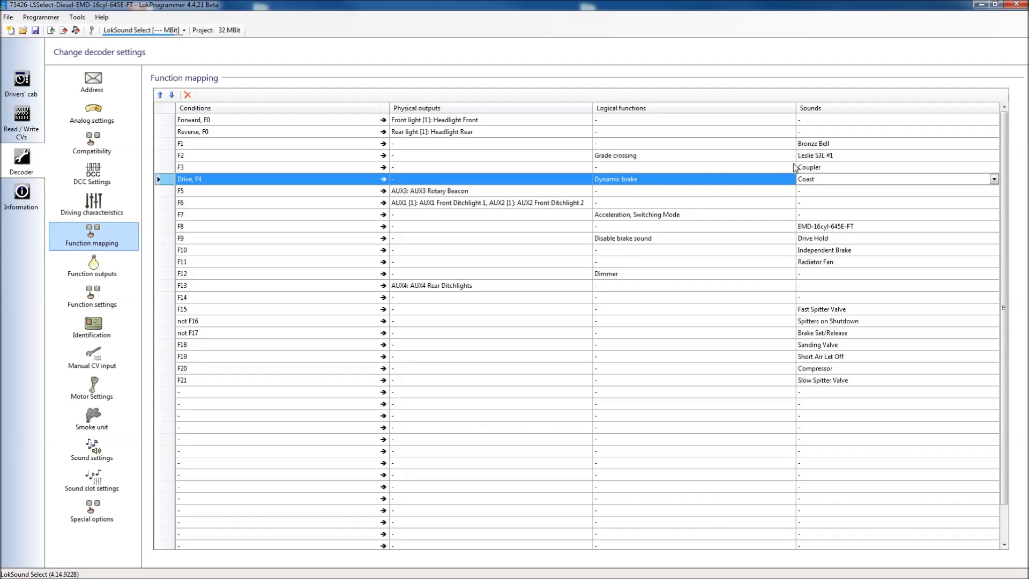
pyautogui.click(97, 461)
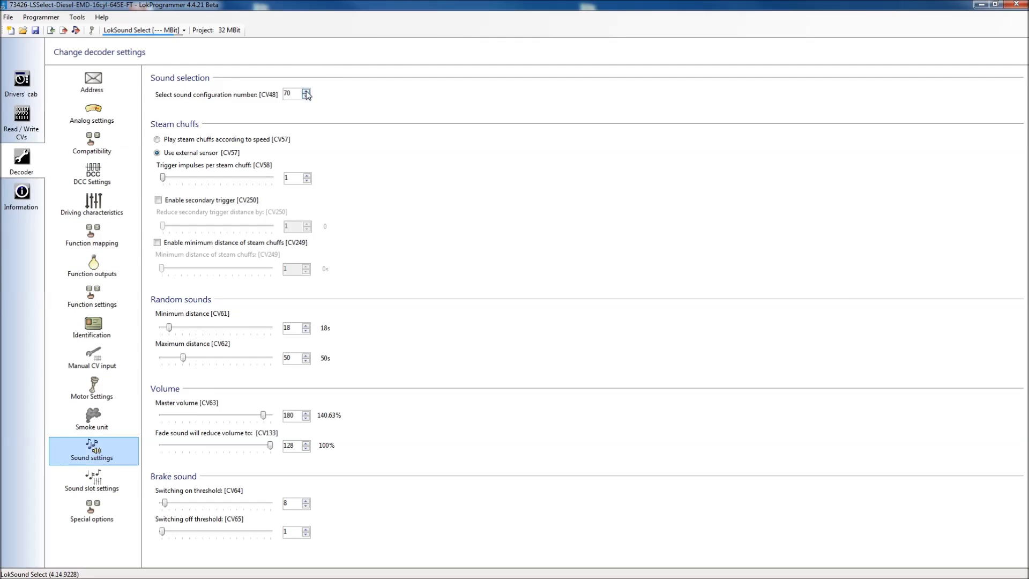
# - Compare the horn list in the locomotive description with the sound assigned to F2 in the function mapping
pyautogui.click(32, 194)
pyautogui.click(92, 112)
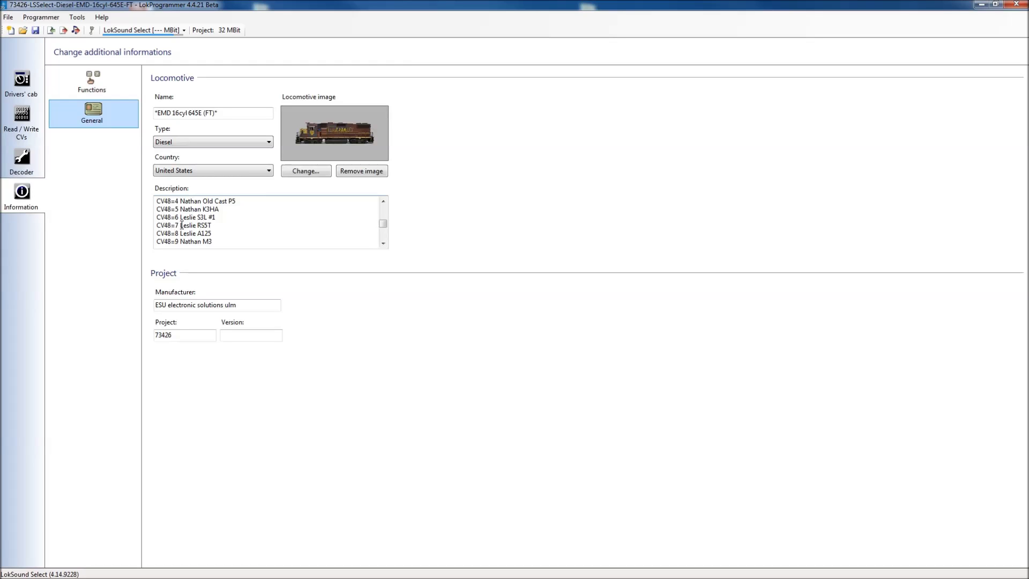
pyautogui.click(25, 163)
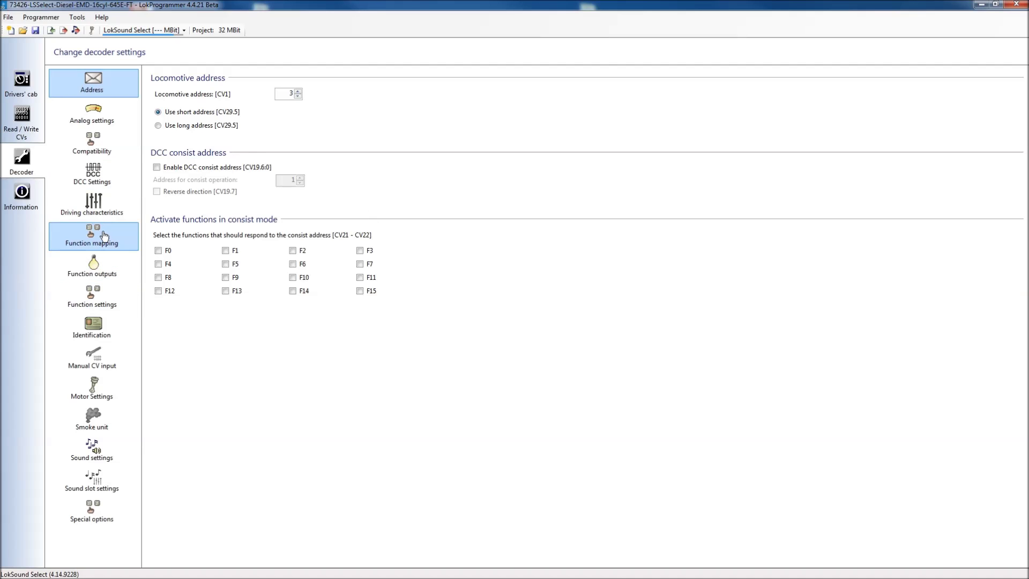
pyautogui.click(92, 236)
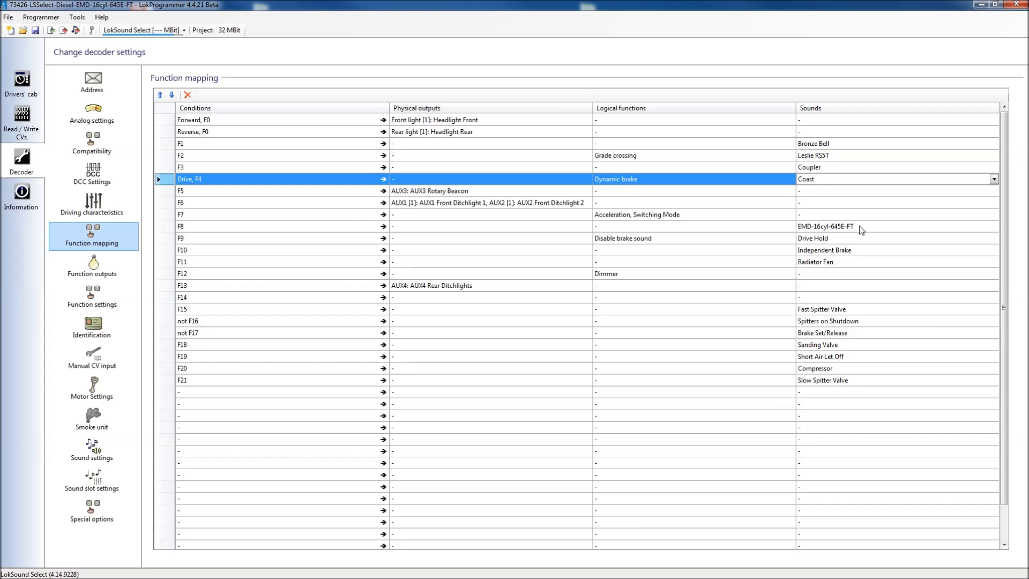
# - Look through the sound slots available for the F8 row in the function mapping without altering the selection
pyautogui.click(966, 228)
pyautogui.click(994, 227)
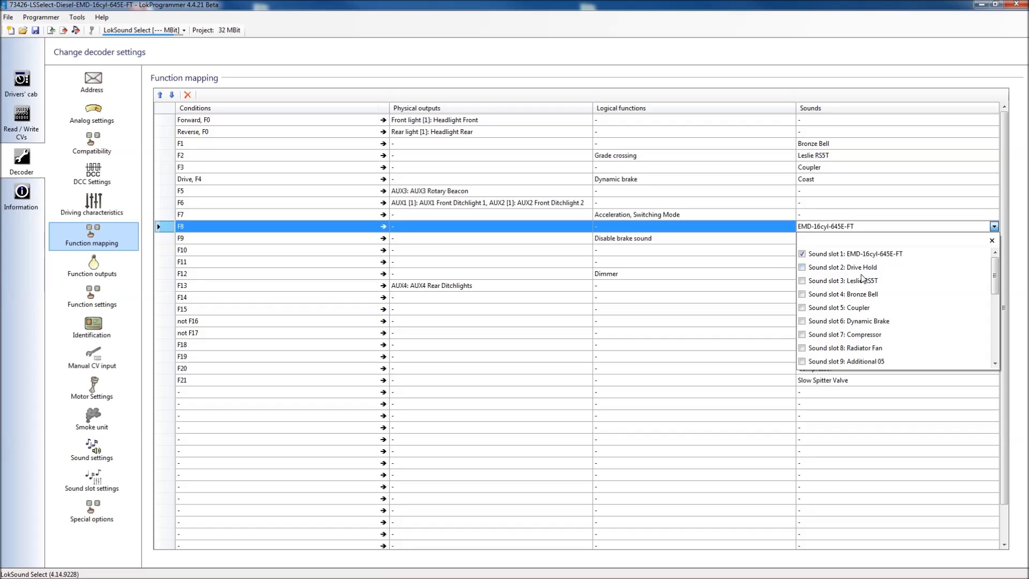
pyautogui.click(992, 240)
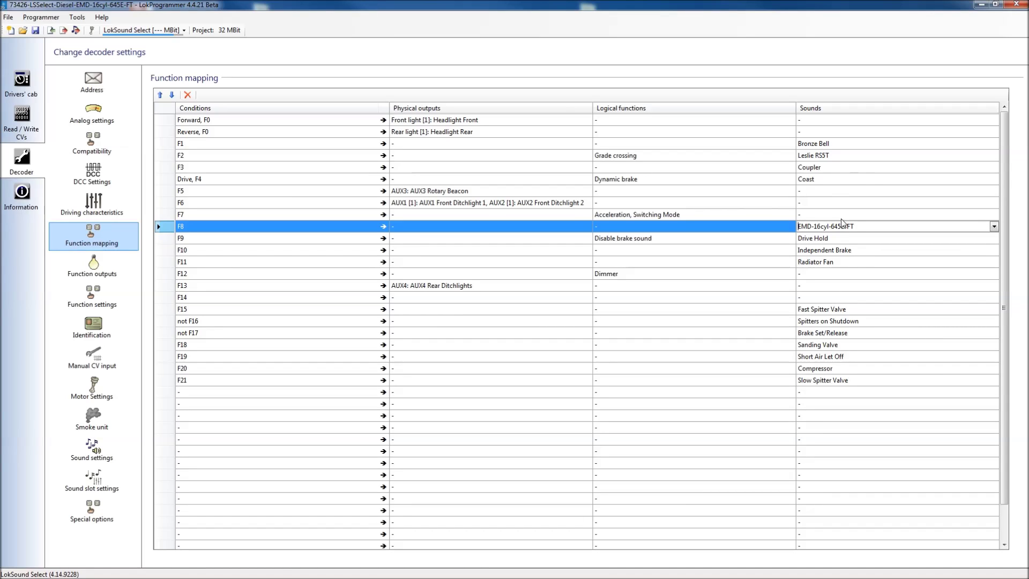
# - Review the list of changed CVs with the programming instructions for the function mapping edits, and close it
pyautogui.click(77, 17)
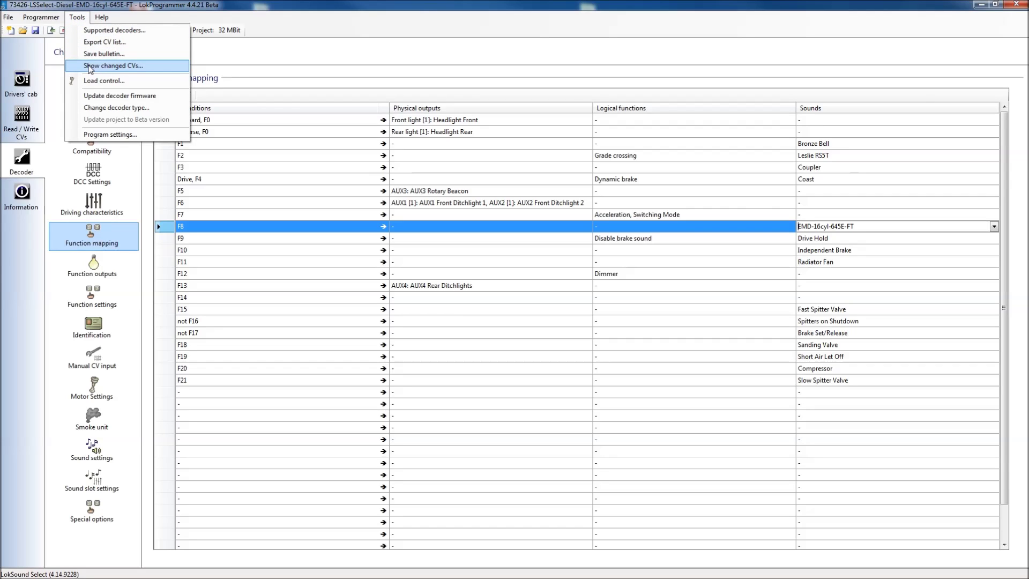
pyautogui.click(134, 66)
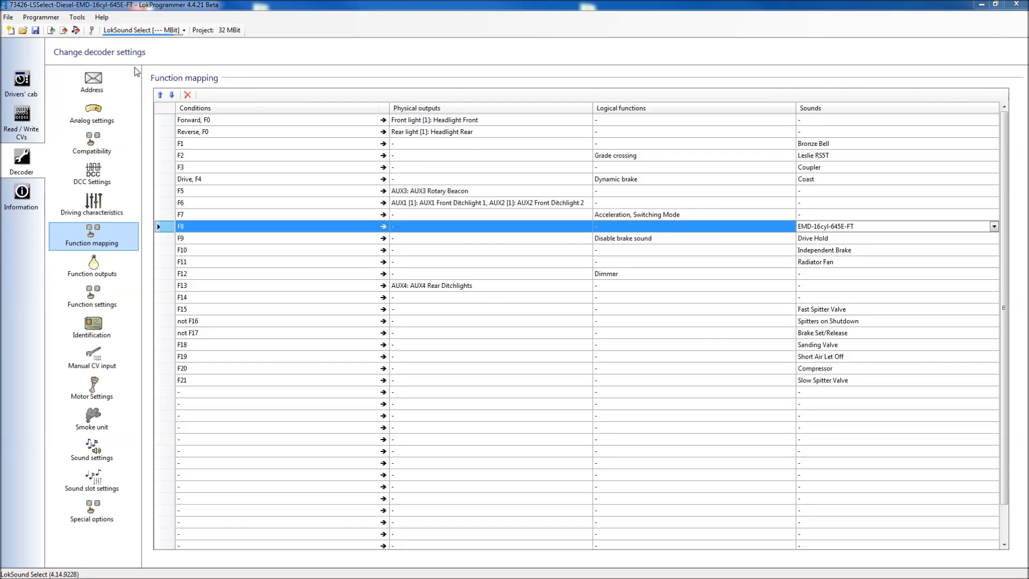
pyautogui.moveTo(385, 209); pyautogui.dragTo(506, 110)
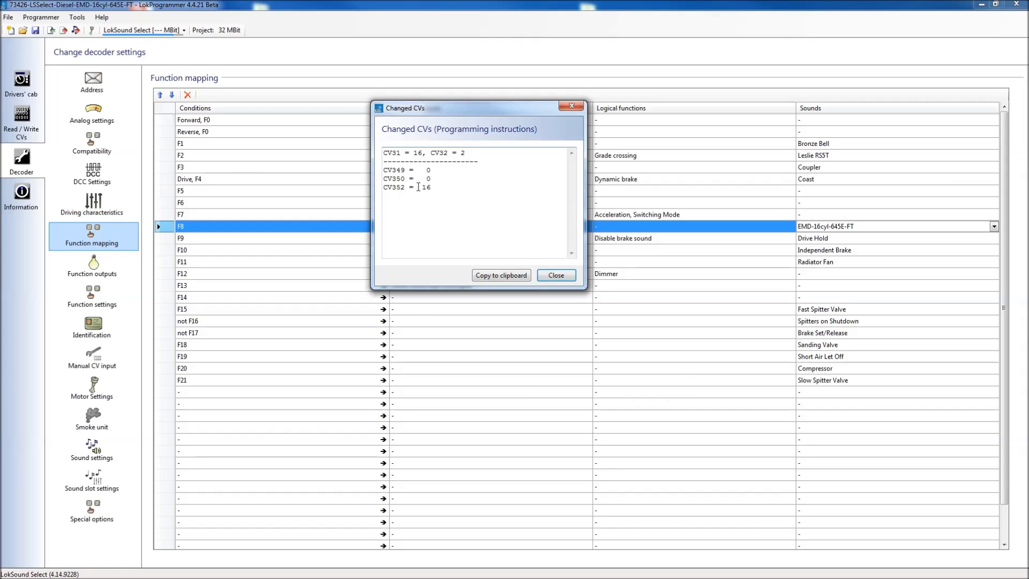
pyautogui.click(555, 276)
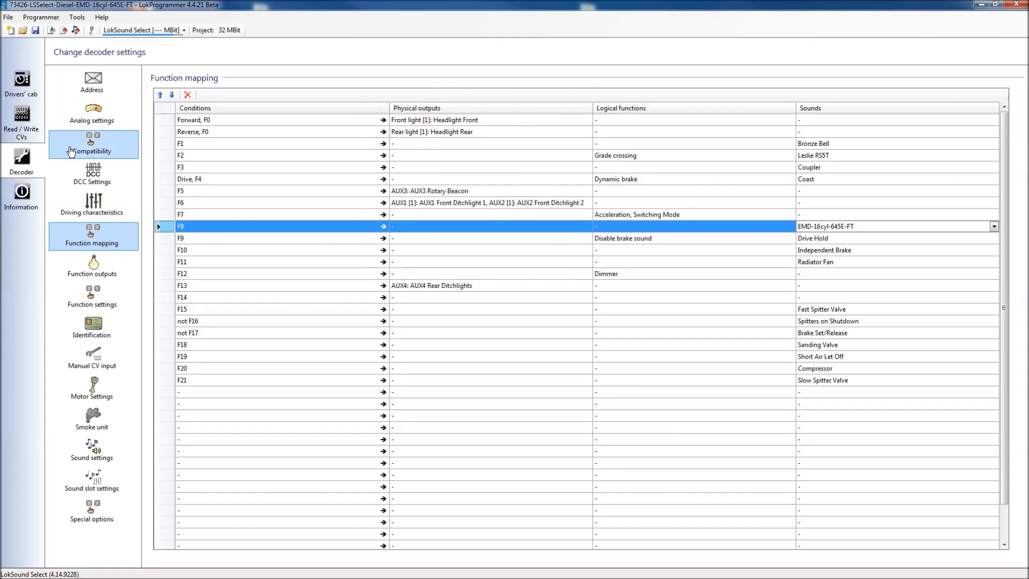
# - In the driving characteristics, set the acceleration time (CV3) to 150 and the brake time (CV4) to 255
pyautogui.click(99, 206)
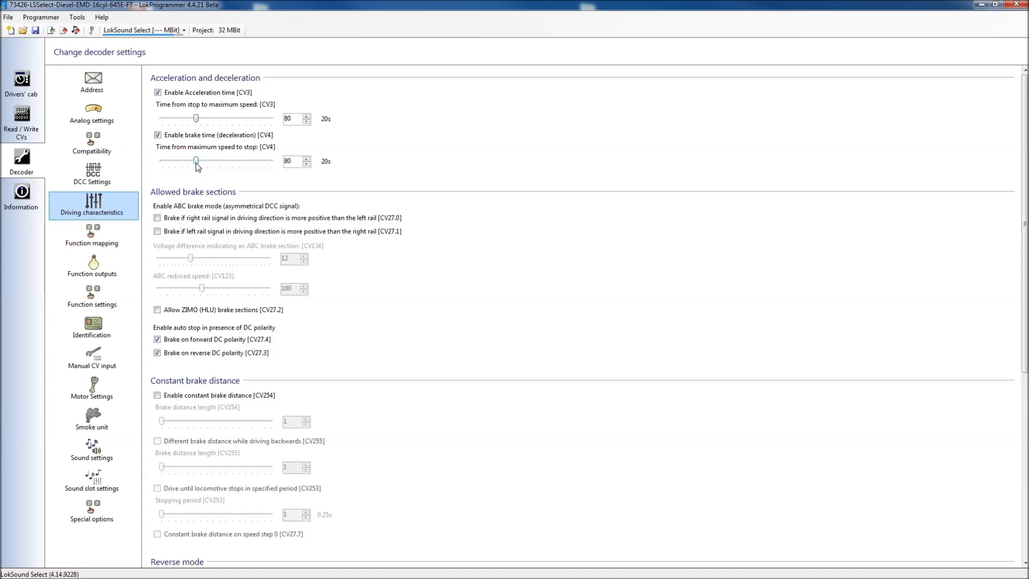
pyautogui.moveTo(196, 164); pyautogui.dragTo(276, 171)
pyautogui.moveTo(197, 122); pyautogui.dragTo(229, 125)
pyautogui.click(306, 115)
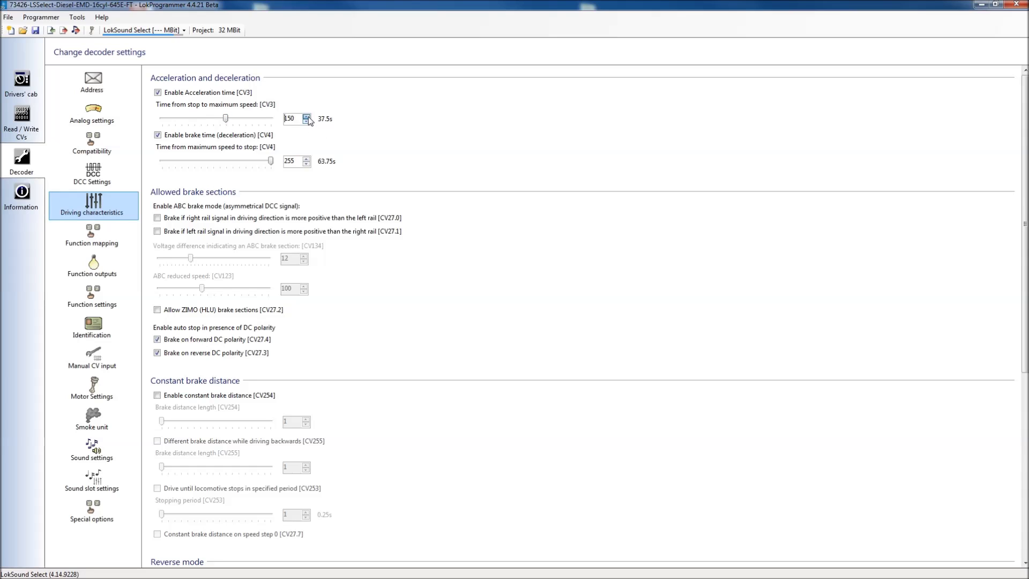
# - Review the changed CVs again for the acceleration and brake time entries alongside the function mapping ones, and close the list
pyautogui.click(77, 18)
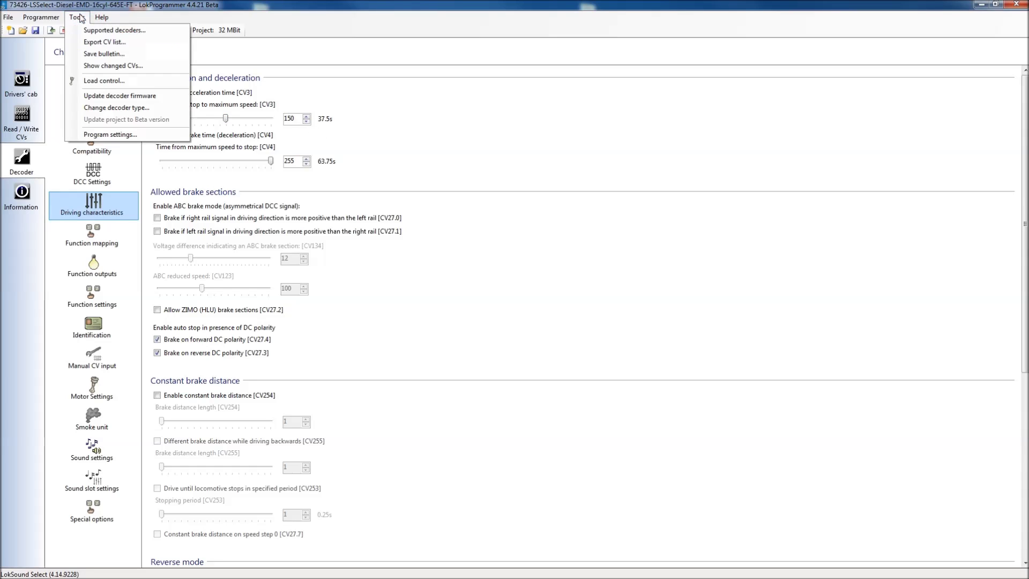
pyautogui.click(112, 65)
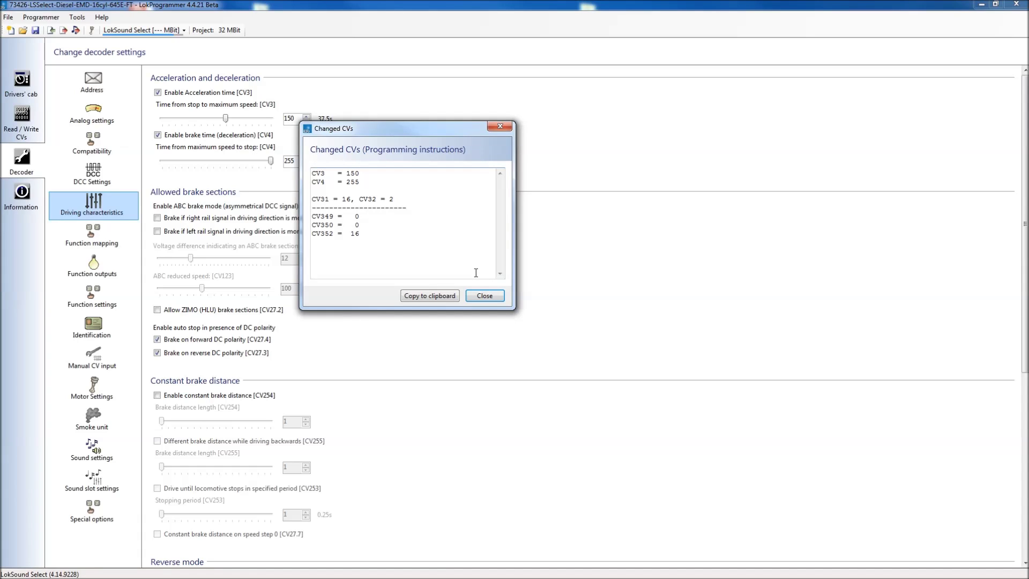
pyautogui.click(484, 295)
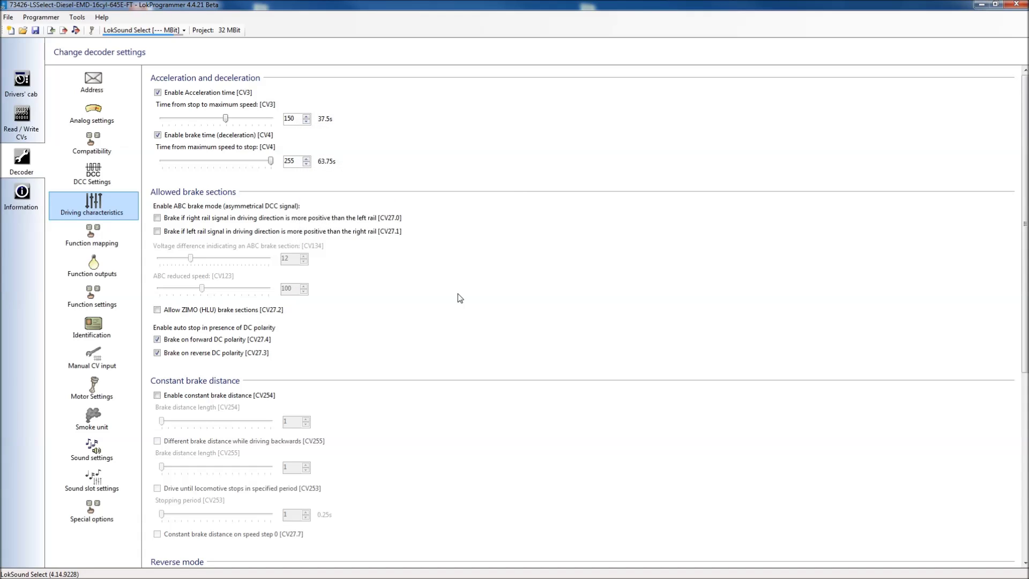